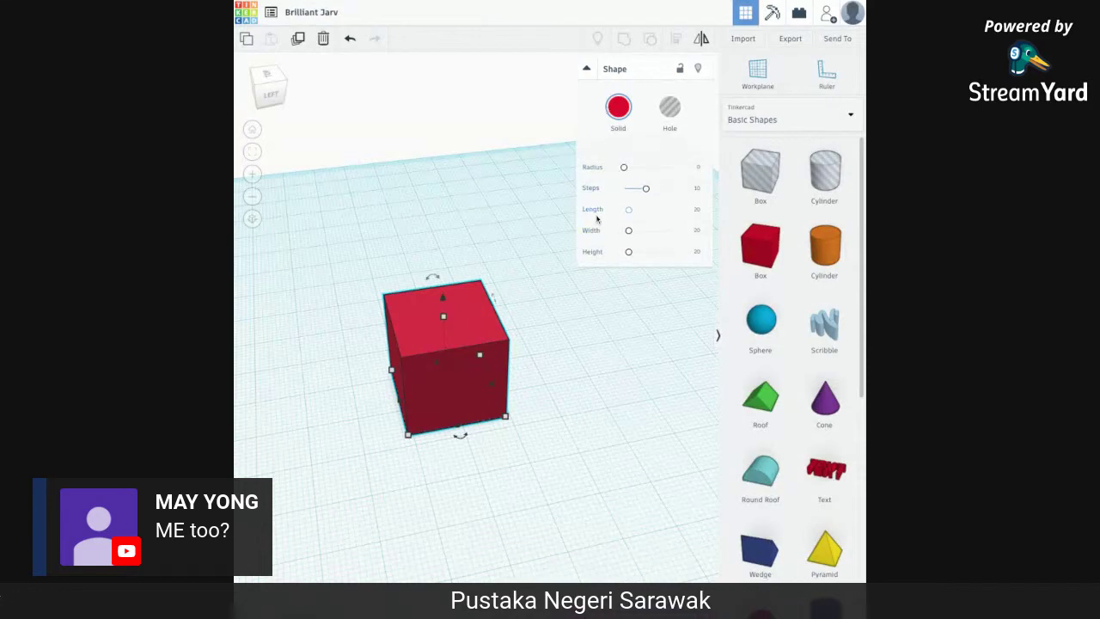
Place a solid cylinder on the workplane beside the red box and shift the box a little farther from it.
{"action": "left_click", "coordinate": [825, 257]}
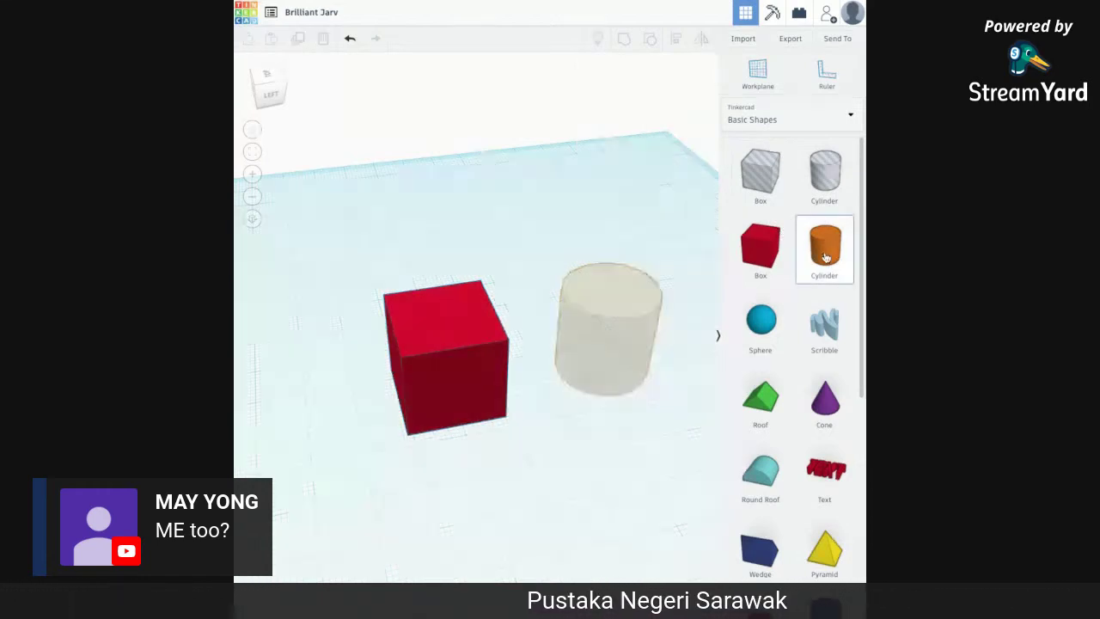
{"action": "left_click", "coordinate": [605, 365]}
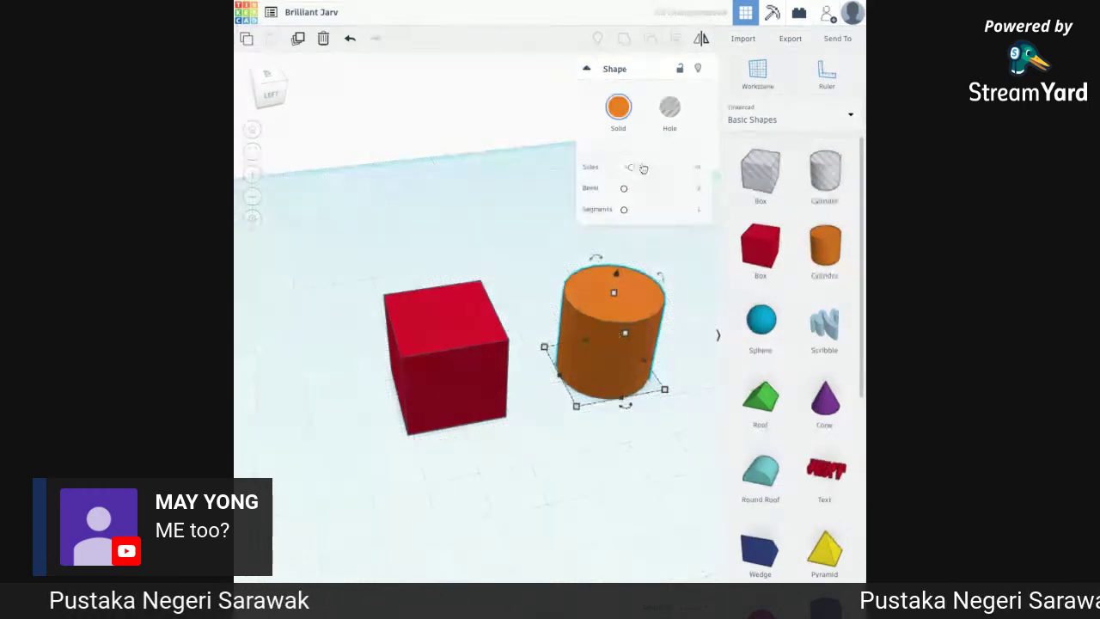
{"action": "left_click", "coordinate": [450, 324]}
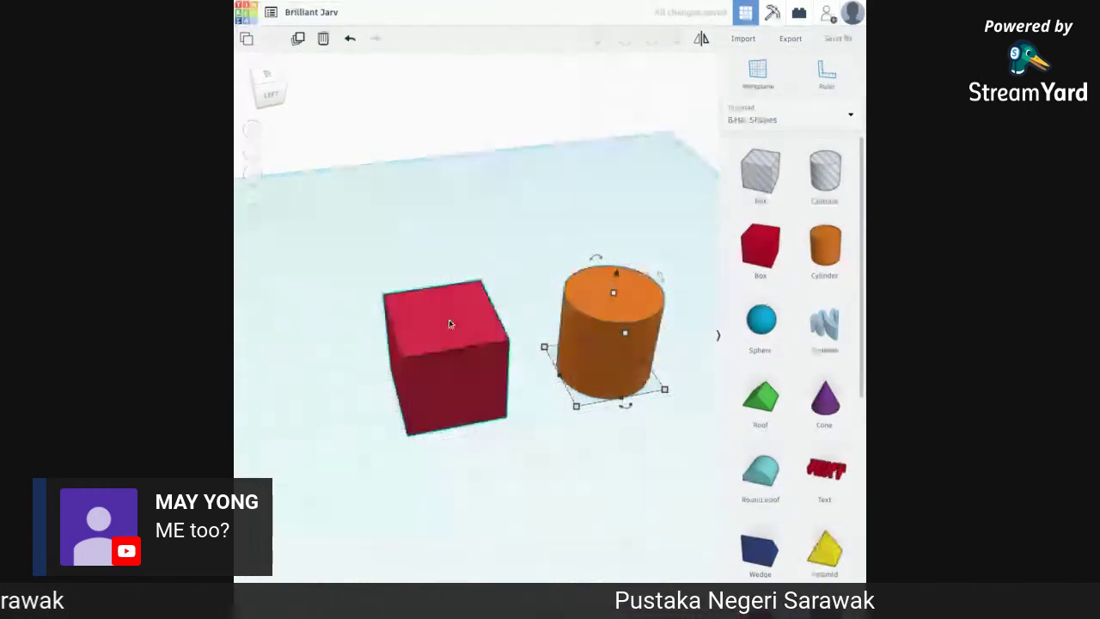
{"action": "left_click_drag", "start_coordinate": [449, 323], "coordinate": [427, 310]}
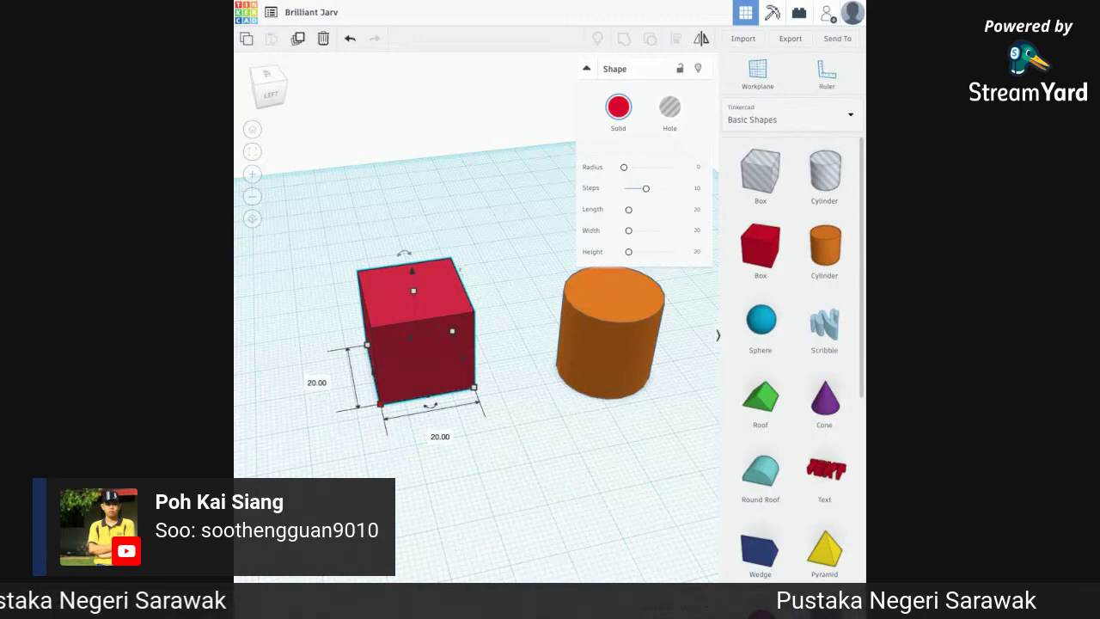
Enlarge the red box's base from its front corner and round the shape with a radius of 20.
{"action": "left_click", "coordinate": [381, 404]}
{"action": "left_click_drag", "start_coordinate": [380, 404], "coordinate": [325, 497]}
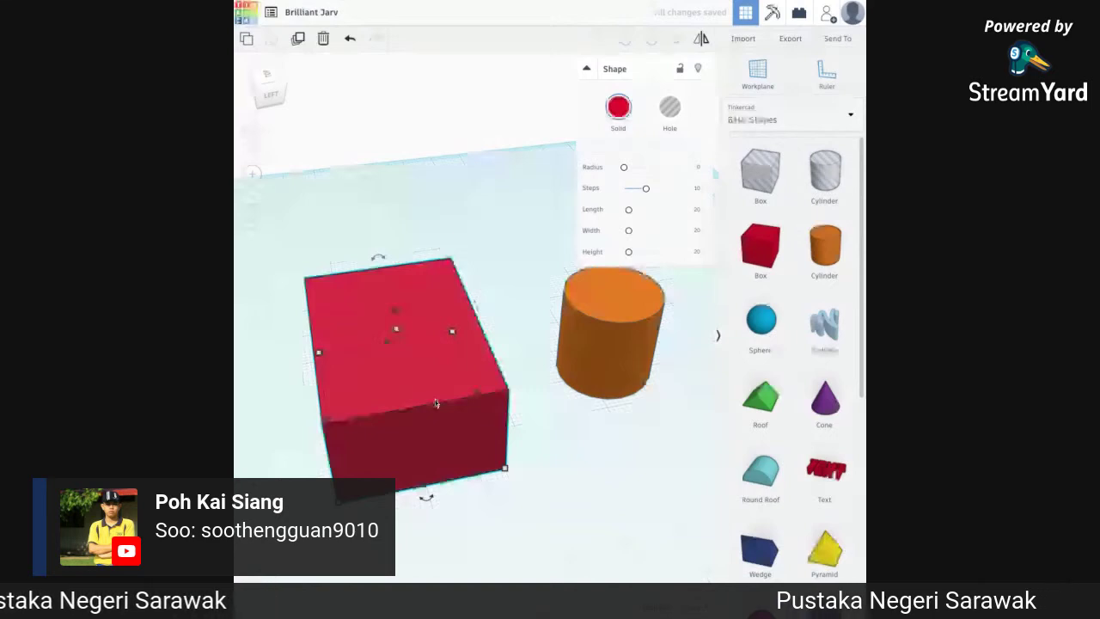
{"action": "left_click", "coordinate": [626, 168]}
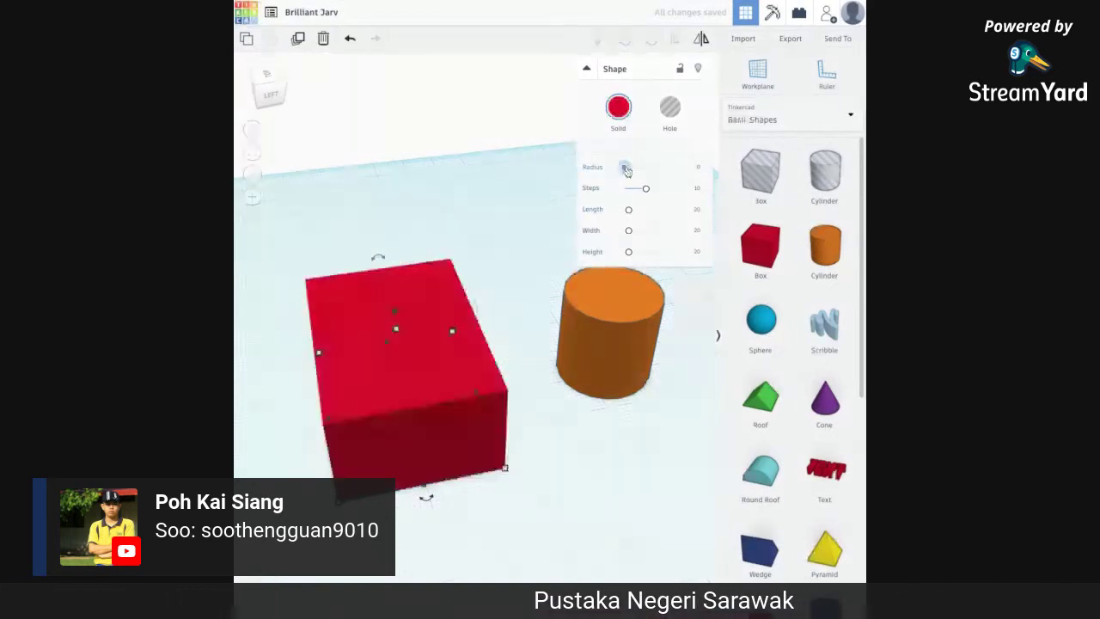
{"action": "left_click_drag", "start_coordinate": [628, 171], "coordinate": [671, 167]}
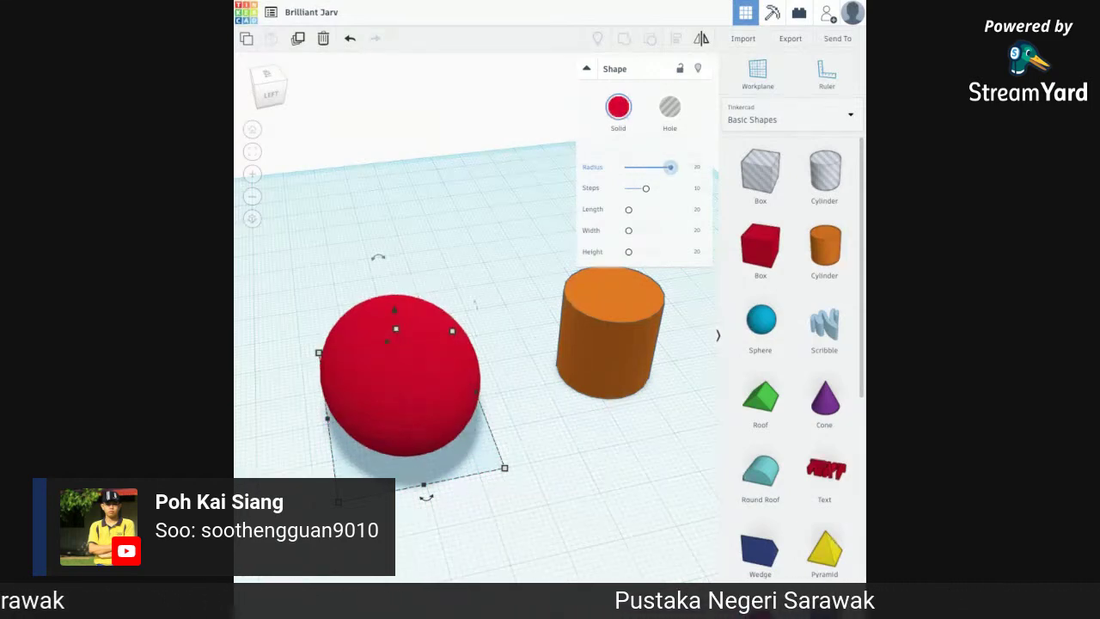
Move the rounded red shape about 29 mm across the workplane and set its radius back to 0.
{"action": "right_click_drag", "start_coordinate": [521, 470], "coordinate": [638, 421]}
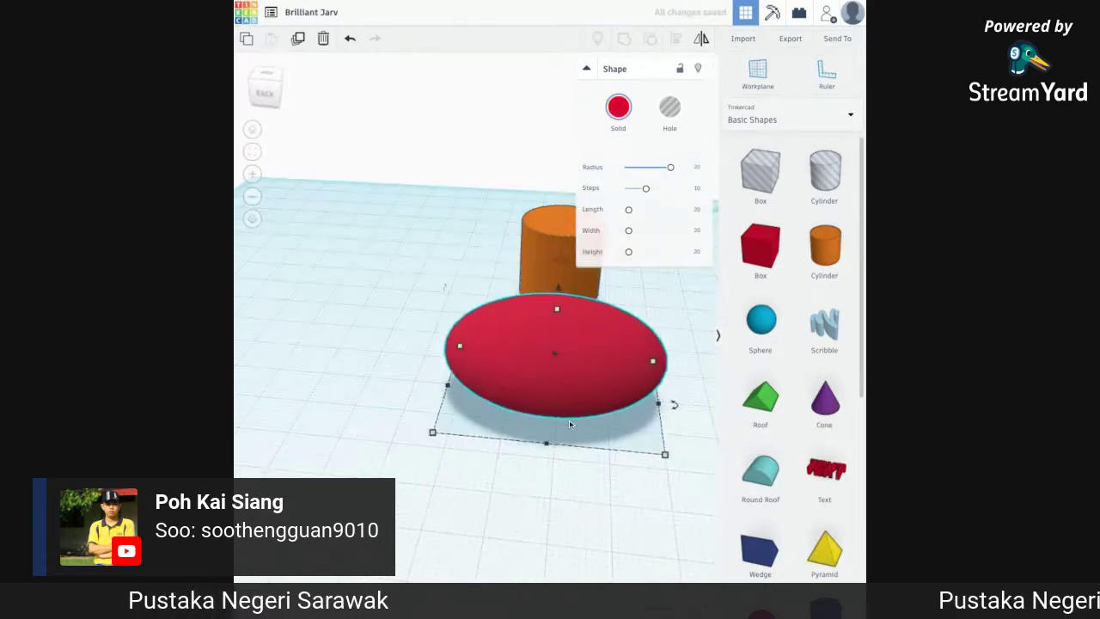
{"action": "mouse_move", "coordinate": [561, 371]}
{"action": "left_mouse_down"}
{"action": "mouse_move", "coordinate": [469, 370]}
{"action": "mouse_move", "coordinate": [419, 355]}
{"action": "left_mouse_up"}
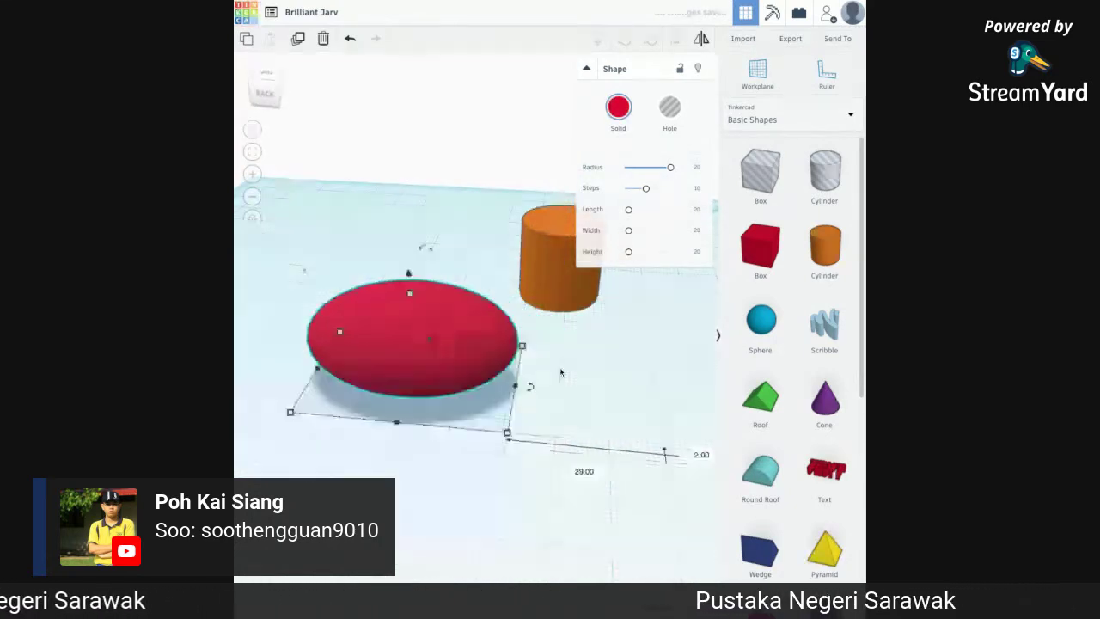
{"action": "left_click_drag", "start_coordinate": [670, 166], "coordinate": [624, 167]}
Partly round the red box's edges by raising its radius and set its steps to 8.
{"action": "left_click", "coordinate": [650, 191]}
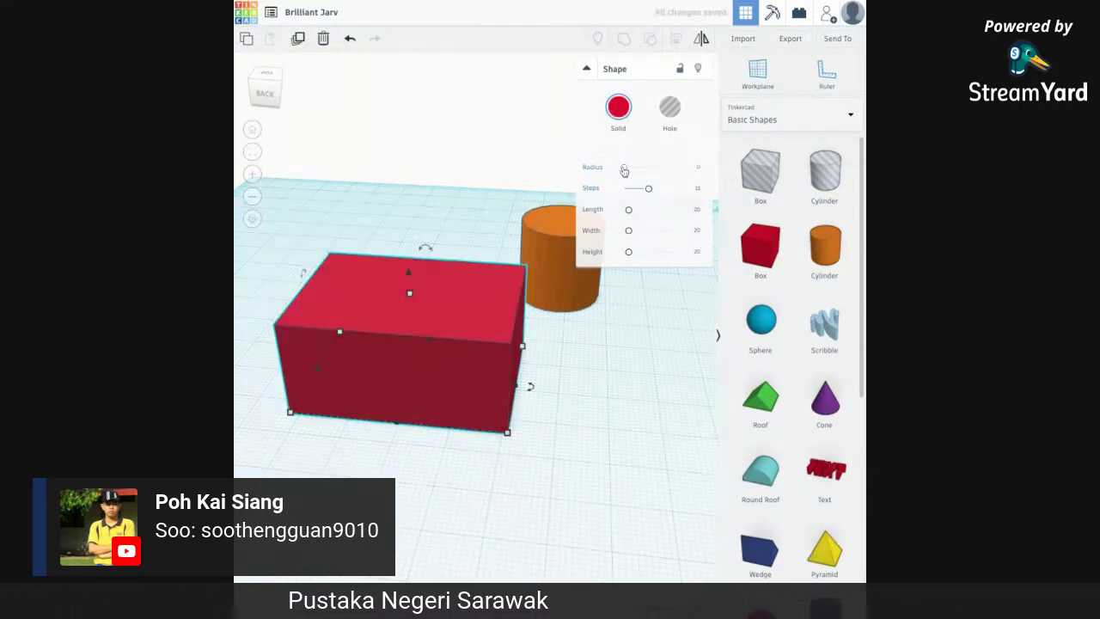
{"action": "left_click_drag", "start_coordinate": [624, 169], "coordinate": [632, 170]}
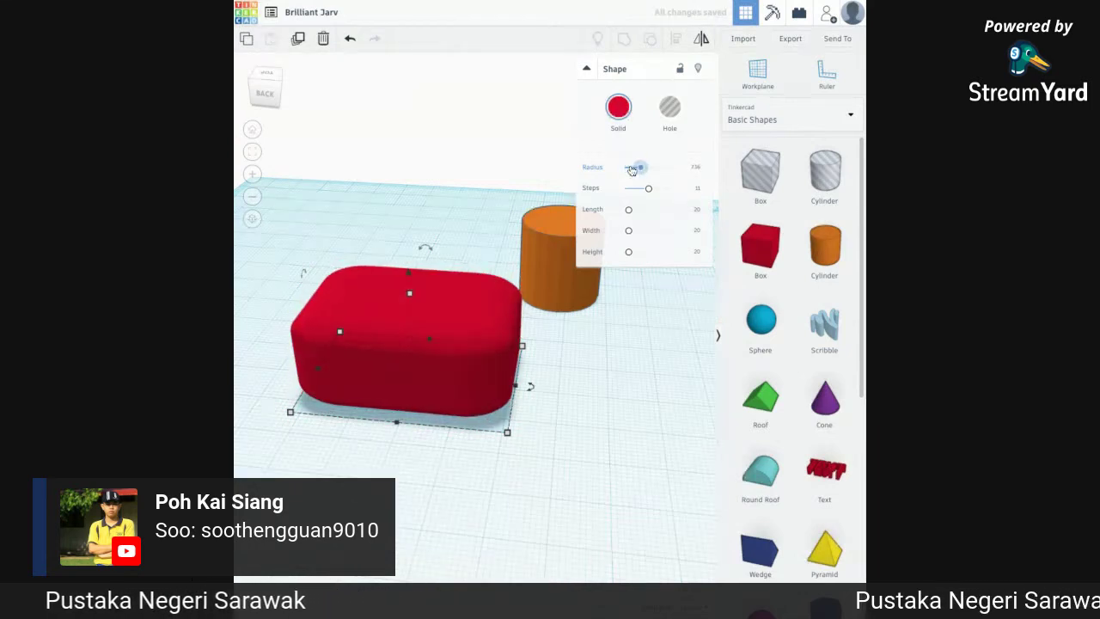
{"action": "mouse_move", "coordinate": [649, 190]}
{"action": "left_mouse_down"}
{"action": "mouse_move", "coordinate": [634, 189]}
{"action": "mouse_move", "coordinate": [660, 188]}
{"action": "mouse_move", "coordinate": [640, 188]}
{"action": "left_mouse_up"}
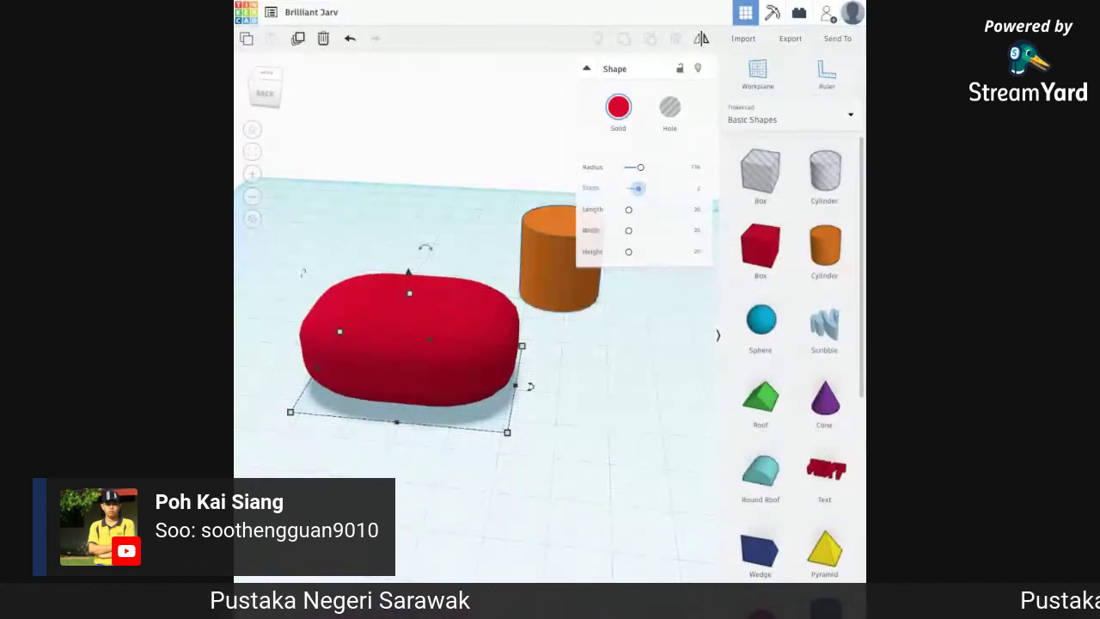
{"action": "mouse_move", "coordinate": [642, 189]}
{"action": "left_mouse_down"}
{"action": "mouse_move", "coordinate": [660, 188]}
{"action": "mouse_move", "coordinate": [640, 188]}
{"action": "left_mouse_up"}
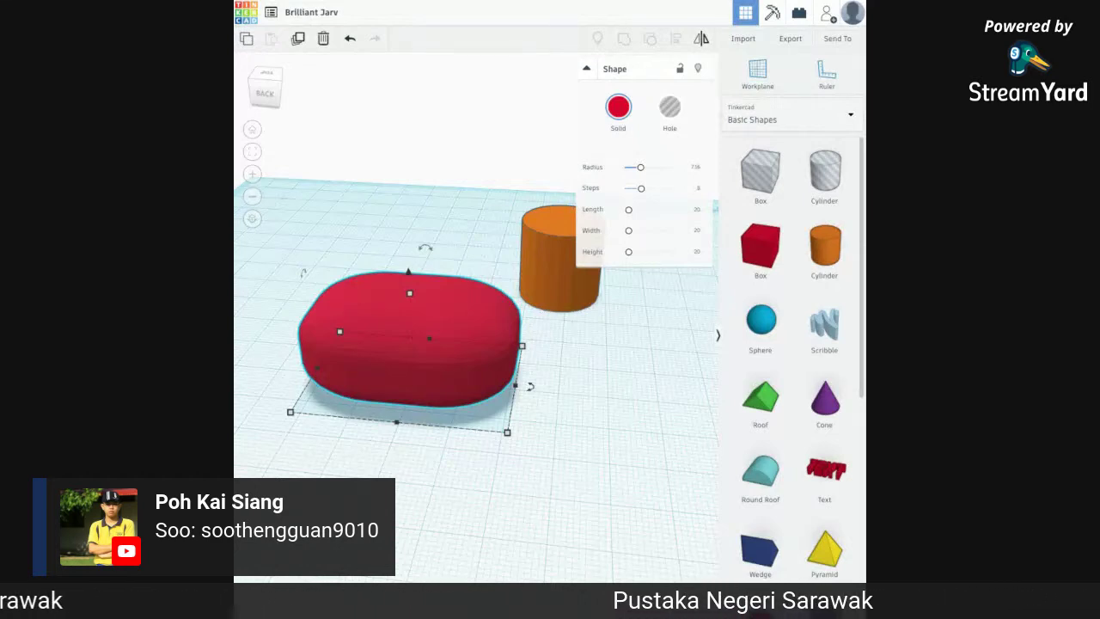
{"action": "mouse_move", "coordinate": [409, 272]}
{"action": "left_mouse_down"}
{"action": "mouse_move", "coordinate": [403, 173]}
{"action": "mouse_move", "coordinate": [407, 284]}
{"action": "mouse_move", "coordinate": [408, 271]}
{"action": "left_mouse_up"}
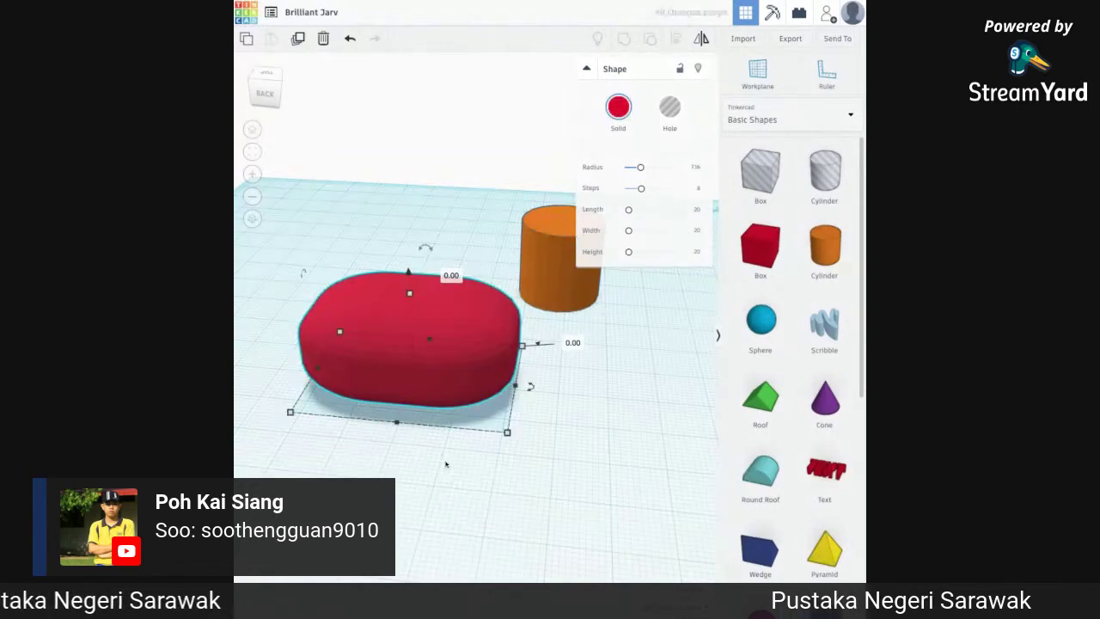
Delete the rounded red box and the orange cylinder from the workplane.
{"action": "right_click_drag", "start_coordinate": [445, 464], "coordinate": [544, 506]}
{"action": "scroll", "coordinate": [545, 507], "scroll_direction": "down", "scroll_amount": 4}
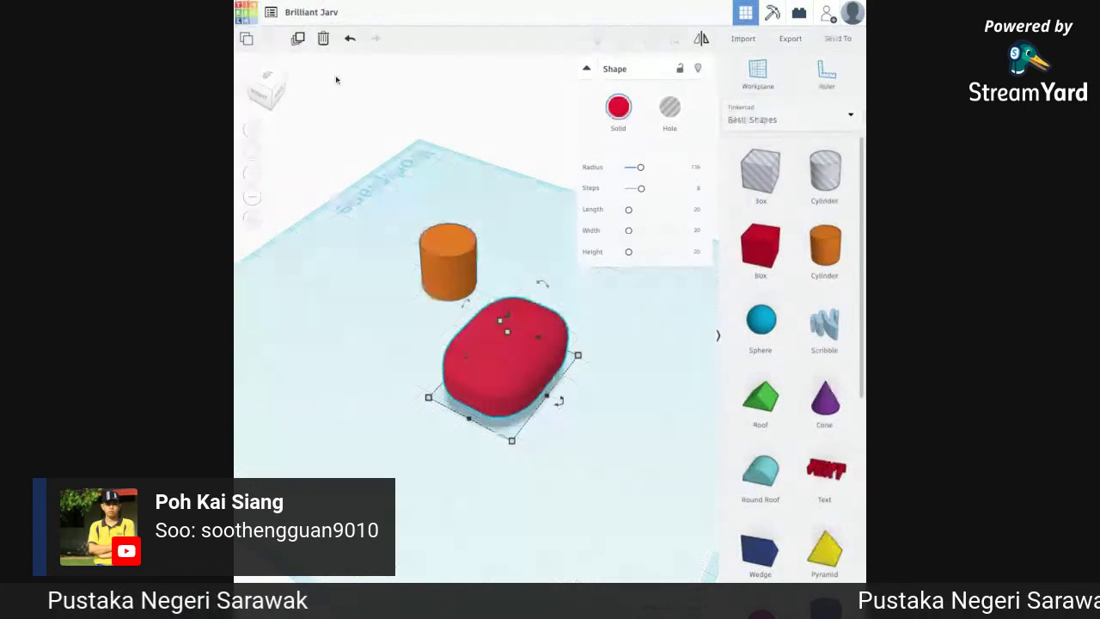
{"action": "left_click", "coordinate": [324, 40]}
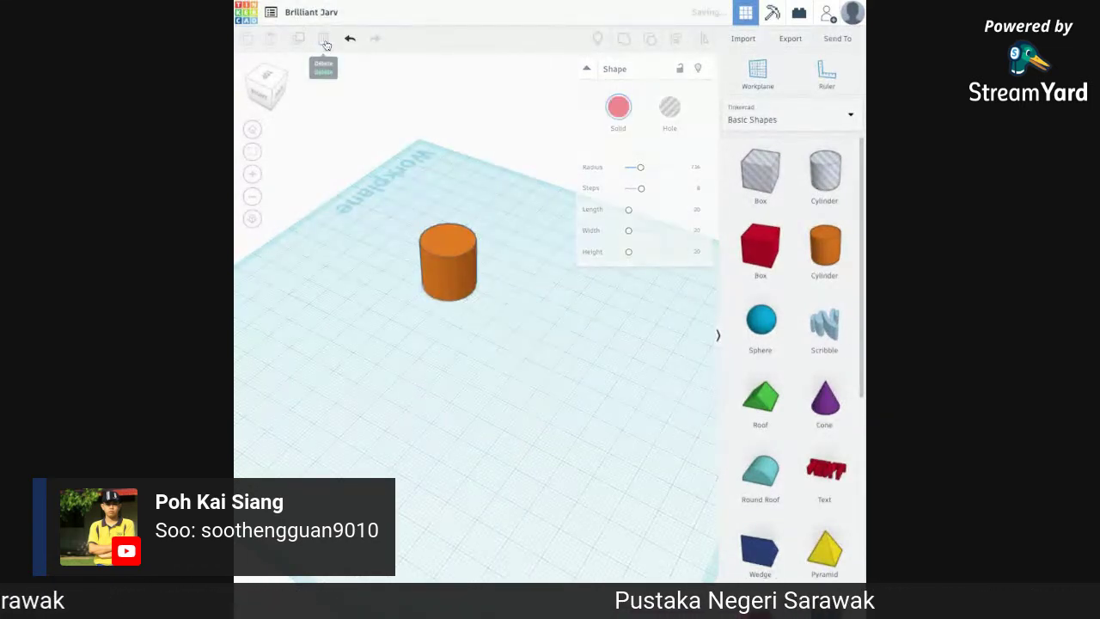
{"action": "left_click", "coordinate": [429, 260]}
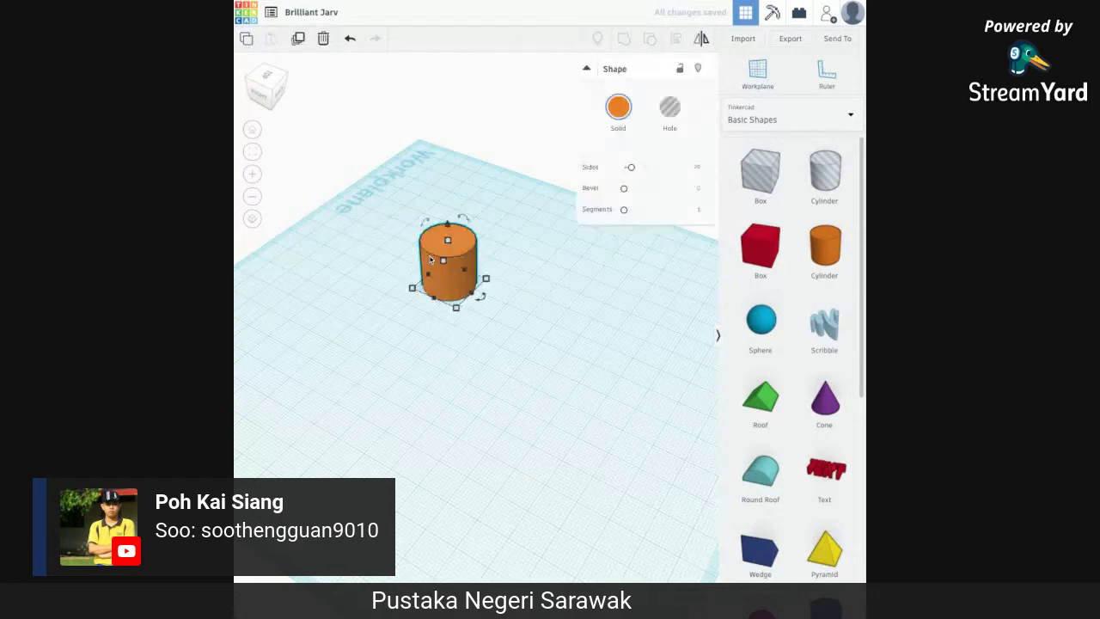
{"action": "key", "text": "Delete"}
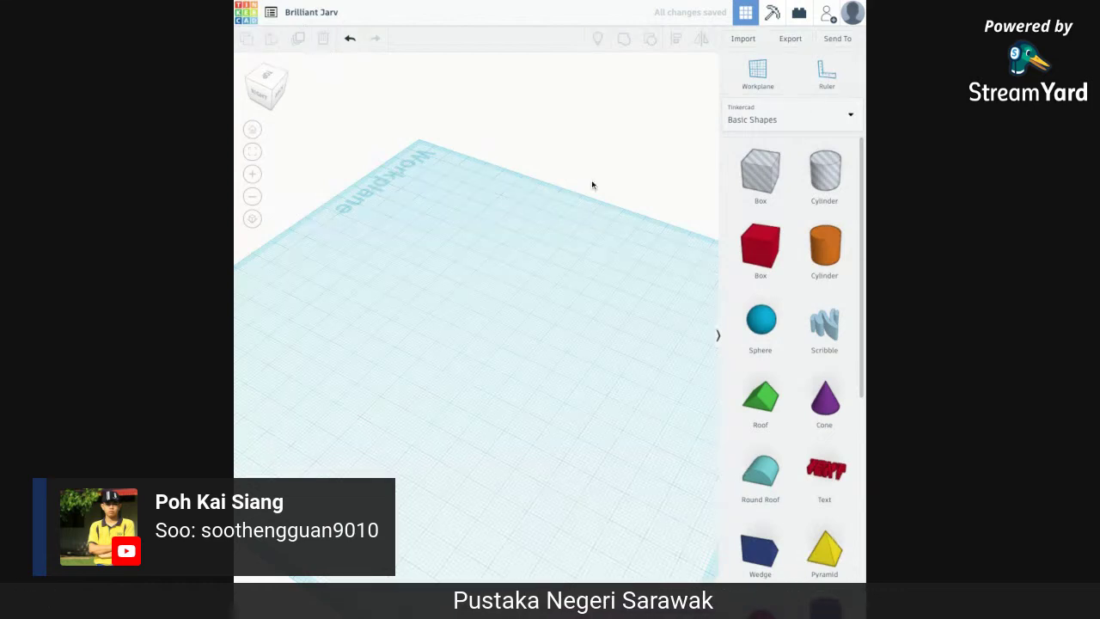
Add a new solid red box and stretch its base to about 55 by 57 mm.
{"action": "left_click_drag", "start_coordinate": [761, 247], "coordinate": [463, 284]}
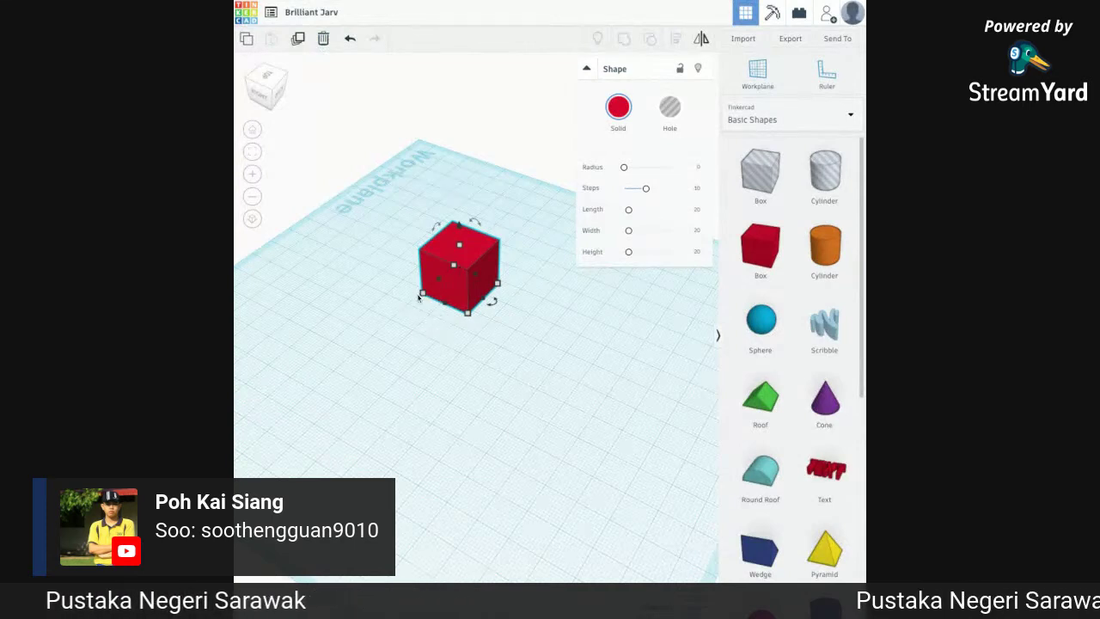
{"action": "mouse_move", "coordinate": [422, 297]}
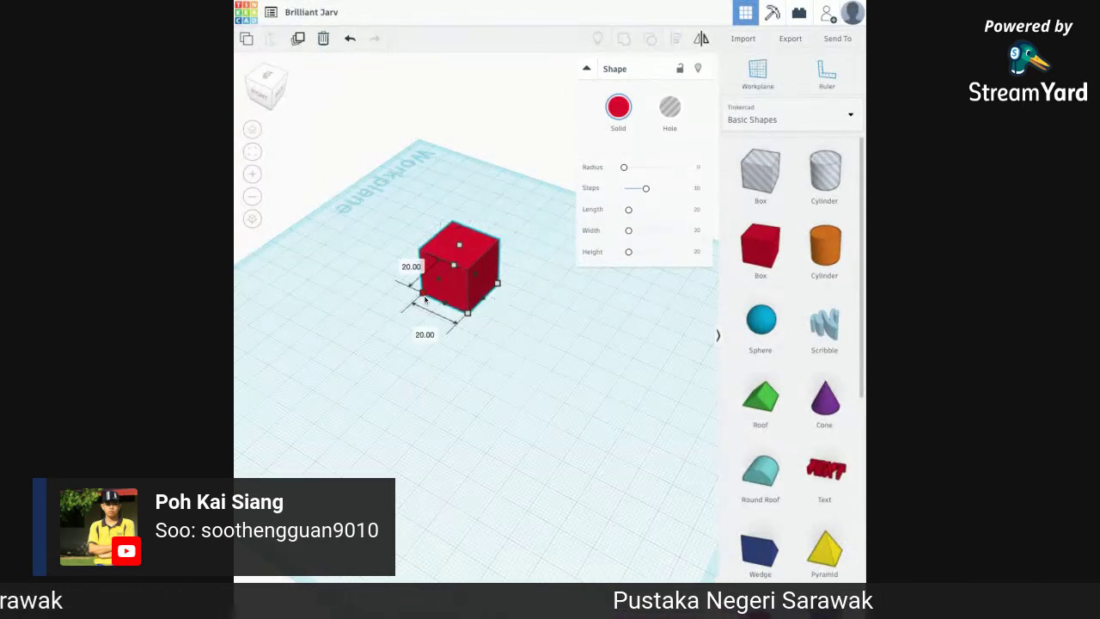
{"action": "left_click_drag", "start_coordinate": [422, 296], "coordinate": [340, 342]}
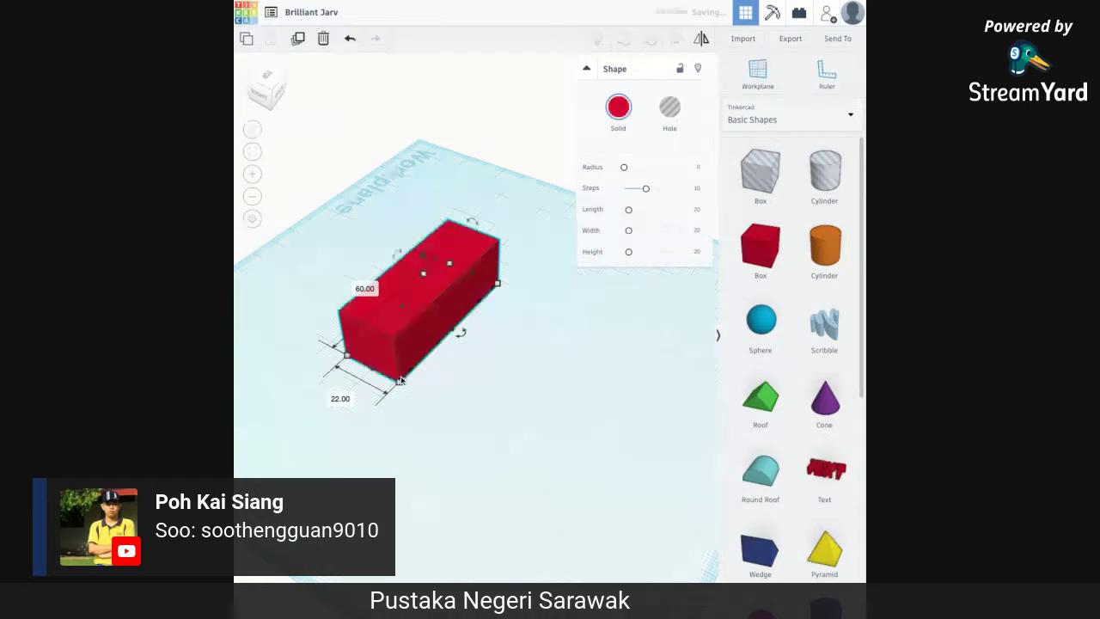
{"action": "left_click_drag", "start_coordinate": [499, 284], "coordinate": [571, 321]}
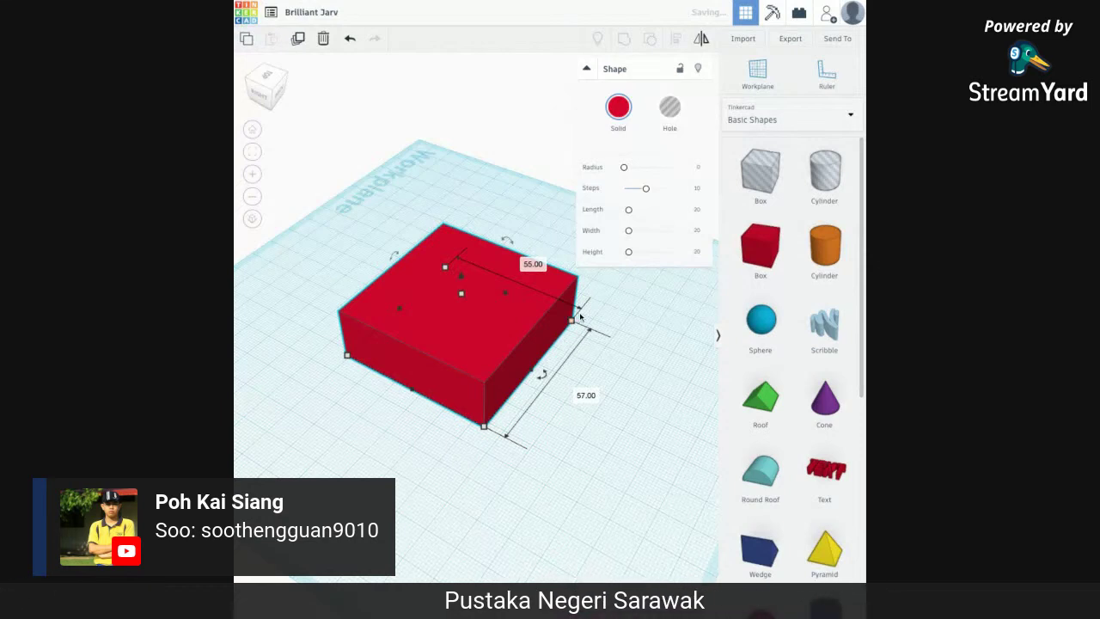
Add a box hole, enlarge it to about 25 mm tall, overlapping the front corner of the red box.
{"action": "left_click", "coordinate": [765, 170]}
{"action": "left_click", "coordinate": [554, 210]}
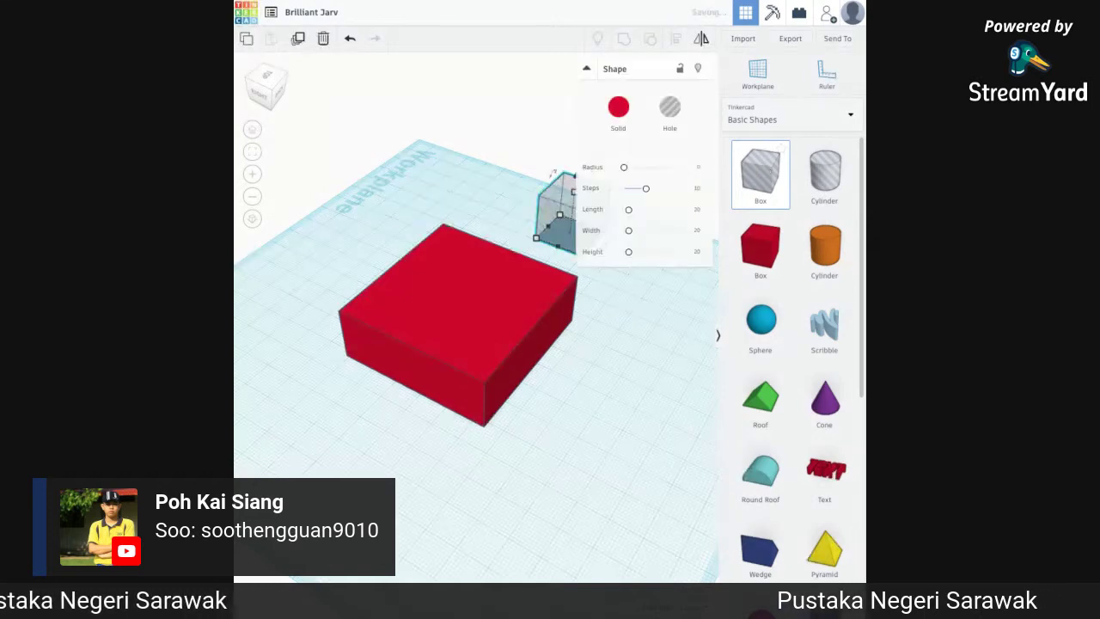
{"action": "mouse_move", "coordinate": [514, 215]}
{"action": "left_mouse_down"}
{"action": "mouse_move", "coordinate": [544, 230]}
{"action": "mouse_move", "coordinate": [546, 198]}
{"action": "mouse_move", "coordinate": [534, 247]}
{"action": "mouse_move", "coordinate": [509, 268]}
{"action": "mouse_move", "coordinate": [509, 248]}
{"action": "mouse_move", "coordinate": [434, 336]}
{"action": "mouse_move", "coordinate": [507, 336]}
{"action": "left_mouse_up"}
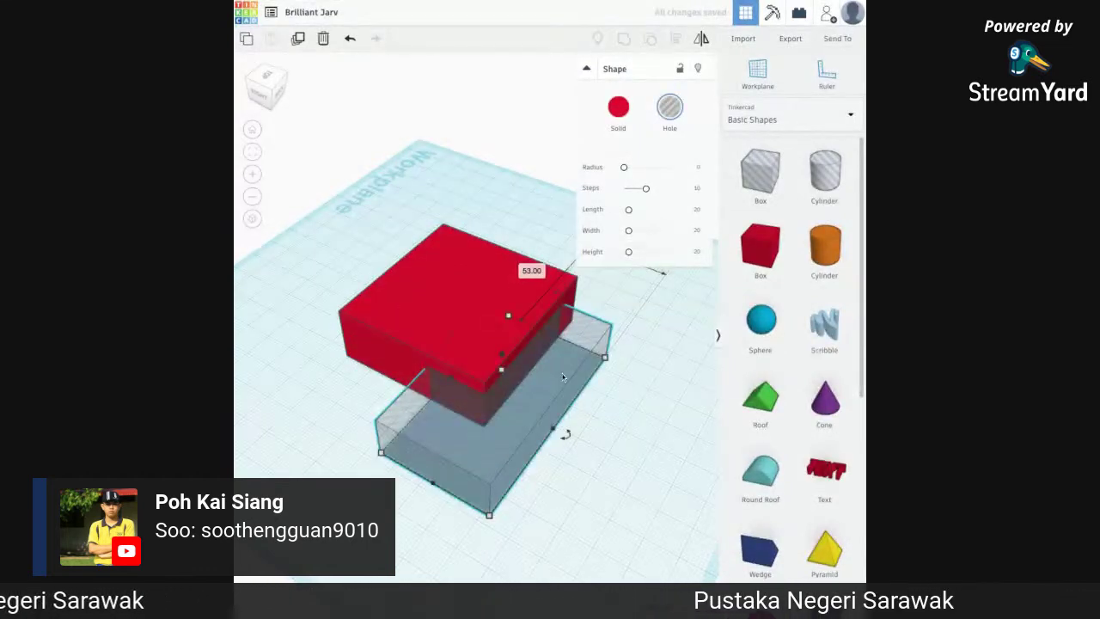
{"action": "left_click_drag", "start_coordinate": [473, 407], "coordinate": [464, 407]}
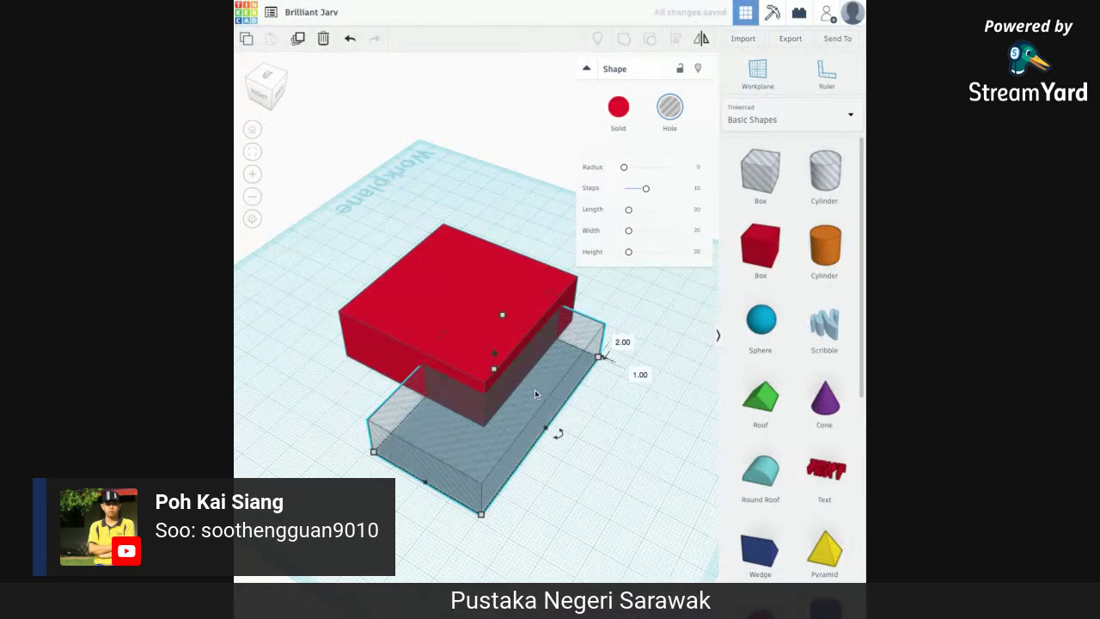
{"action": "left_click_drag", "start_coordinate": [495, 370], "coordinate": [495, 346]}
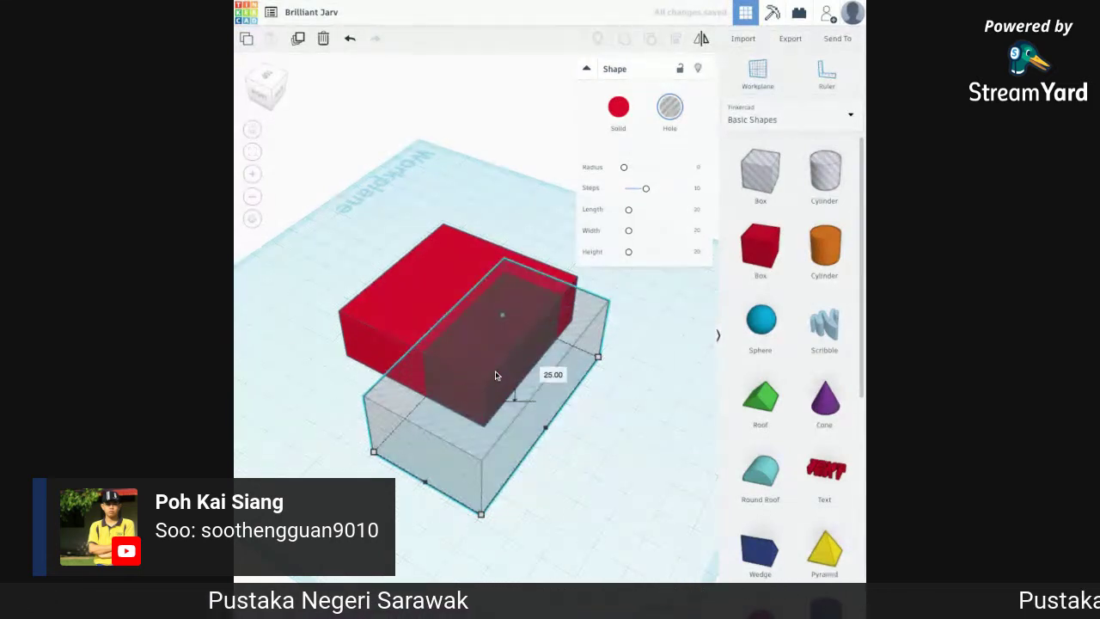
{"action": "left_click_drag", "start_coordinate": [521, 401], "coordinate": [503, 393]}
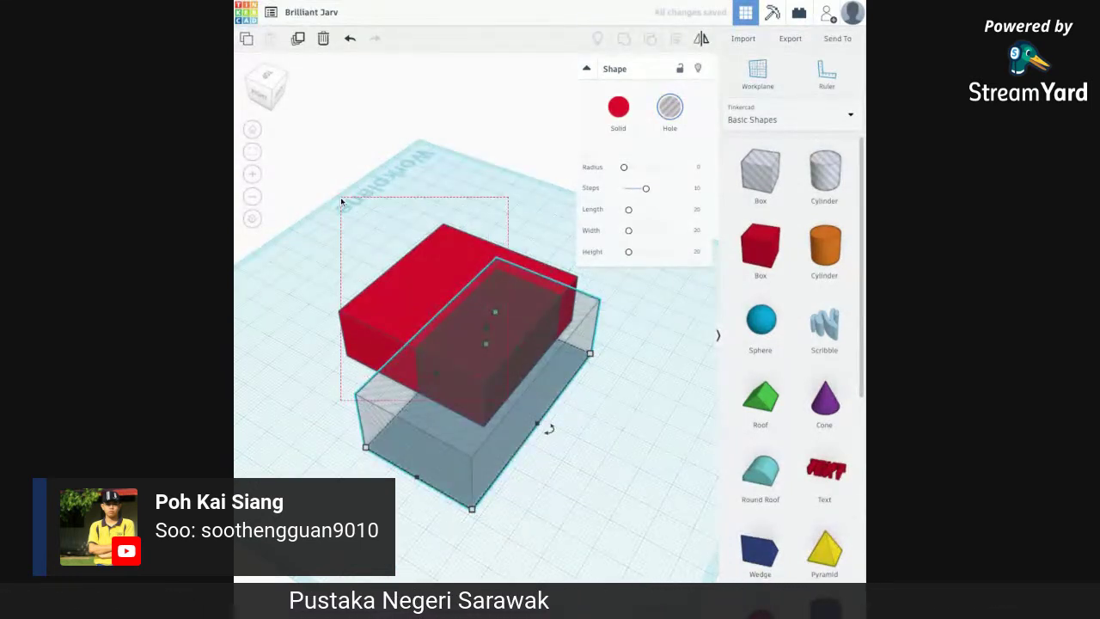
Group the red box and the box hole to cut the overlapping corner out of the solid.
{"action": "left_click_drag", "start_coordinate": [560, 453], "coordinate": [559, 453]}
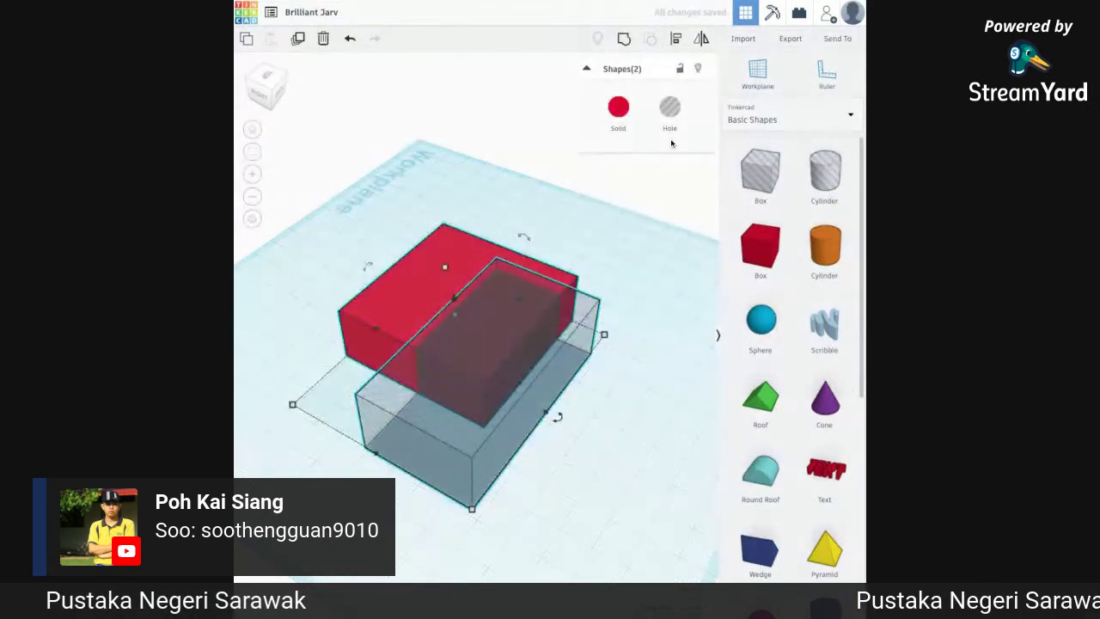
{"action": "left_click", "coordinate": [625, 39]}
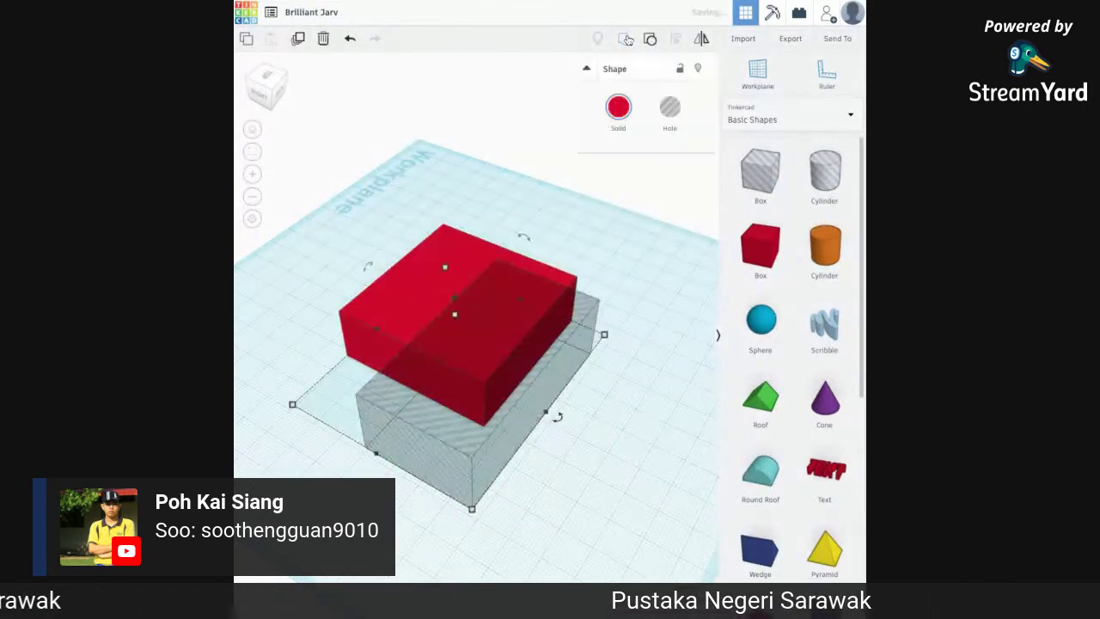
{"action": "left_click", "coordinate": [603, 302]}
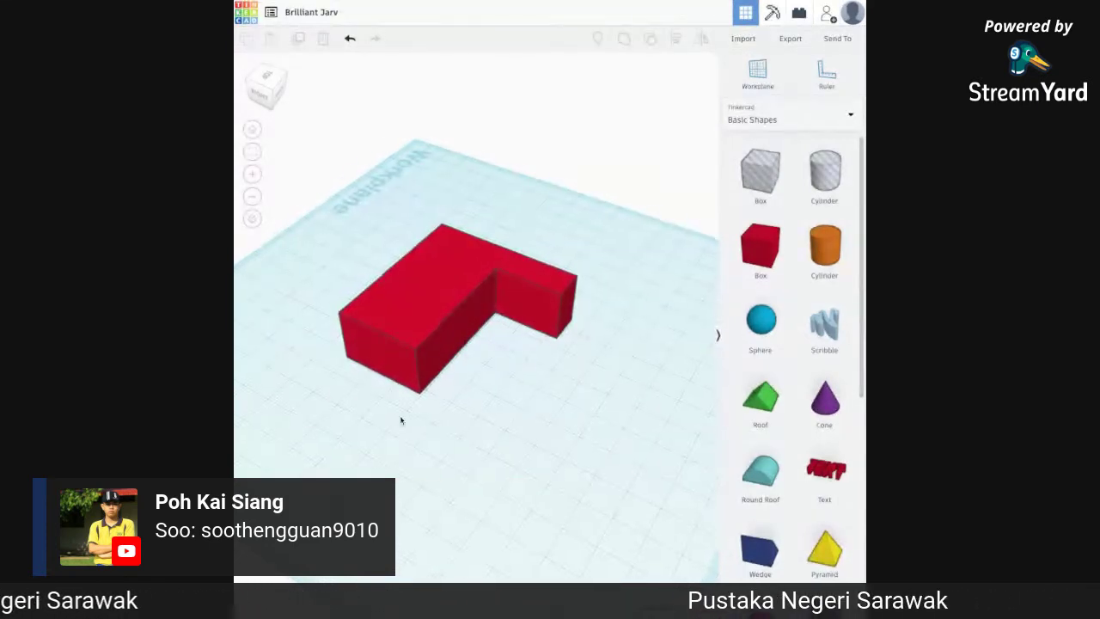
Rotate the L-shaped solid a quarter turn so it stands upright, and raise it about 18.5 mm.
{"action": "right_click_drag", "start_coordinate": [401, 421], "coordinate": [512, 461]}
{"action": "right_click_drag", "start_coordinate": [443, 433], "coordinate": [470, 482]}
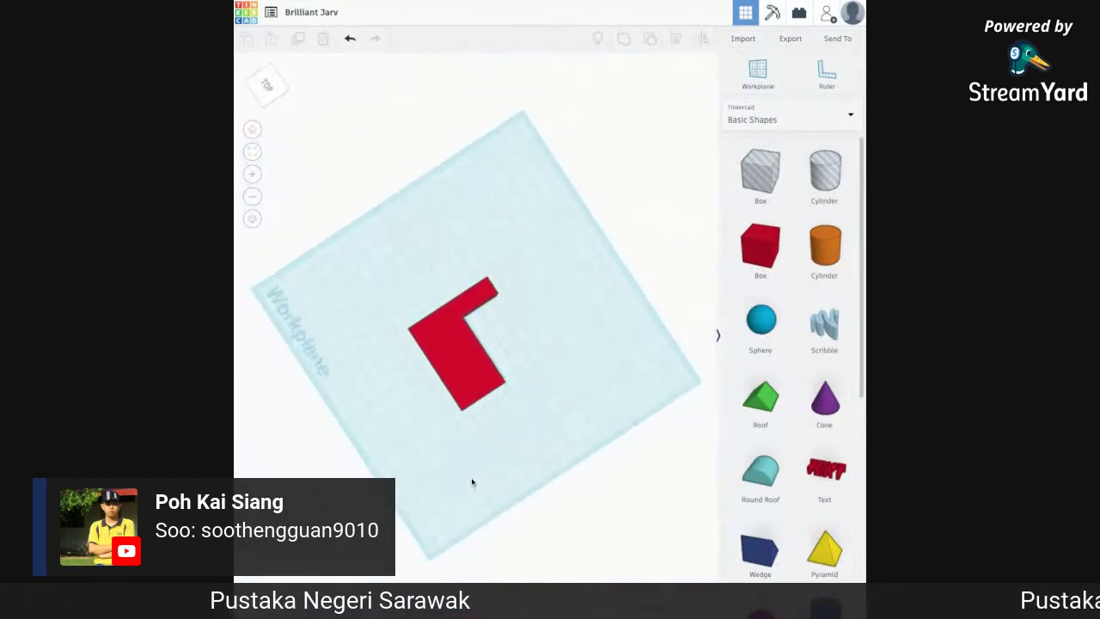
{"action": "scroll", "coordinate": [471, 477], "scroll_direction": "up", "scroll_amount": 6}
{"action": "right_click_drag", "start_coordinate": [529, 440], "coordinate": [514, 280]}
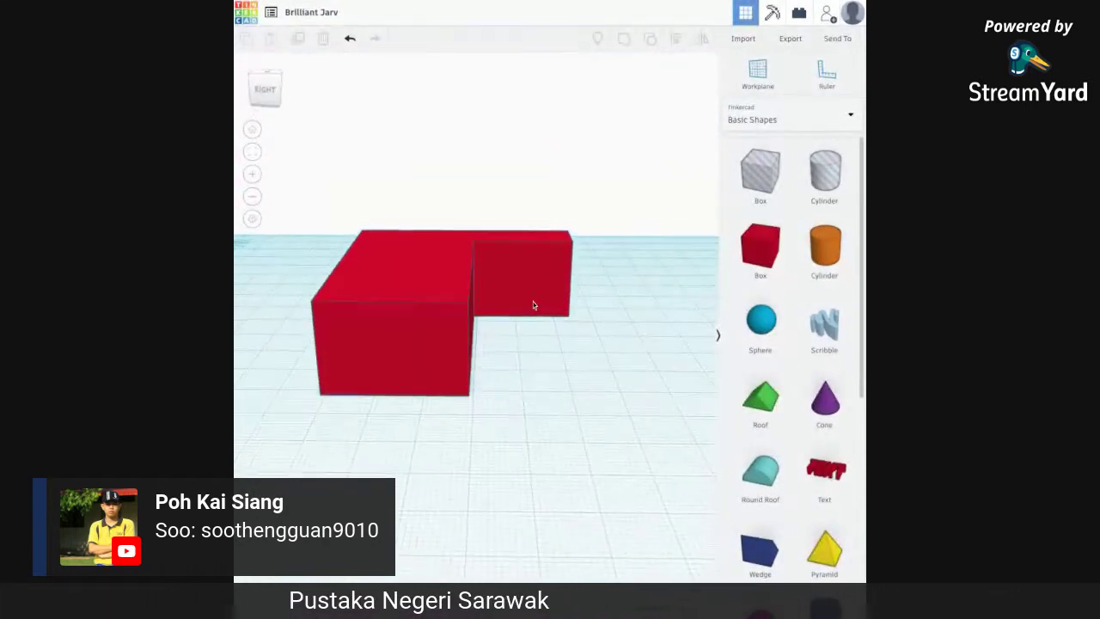
{"action": "left_click", "coordinate": [443, 283]}
{"action": "left_click_drag", "start_coordinate": [487, 229], "coordinate": [487, 229]}
{"action": "left_click_drag", "start_coordinate": [488, 231], "coordinate": [481, 127]}
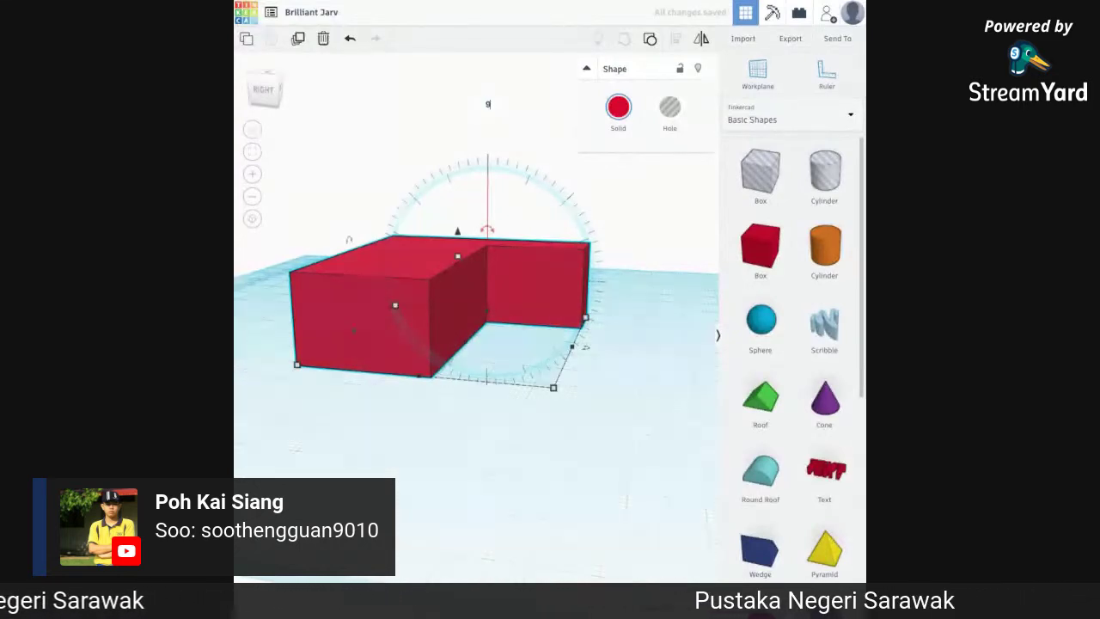
{"action": "left_click_drag", "start_coordinate": [487, 230], "coordinate": [595, 277]}
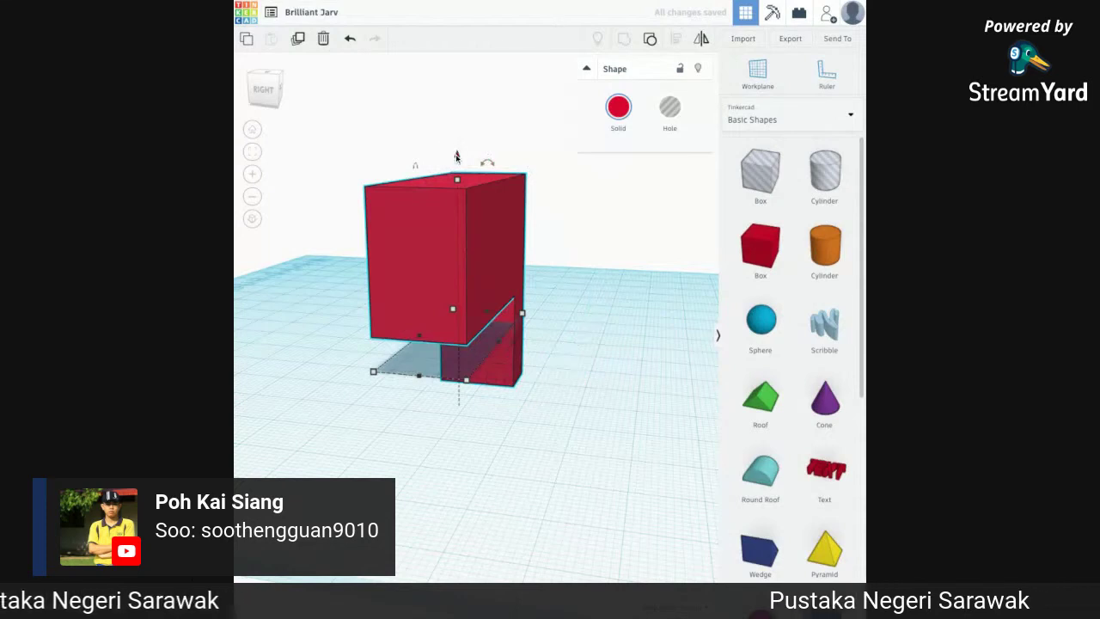
{"action": "left_click_drag", "start_coordinate": [459, 160], "coordinate": [456, 62]}
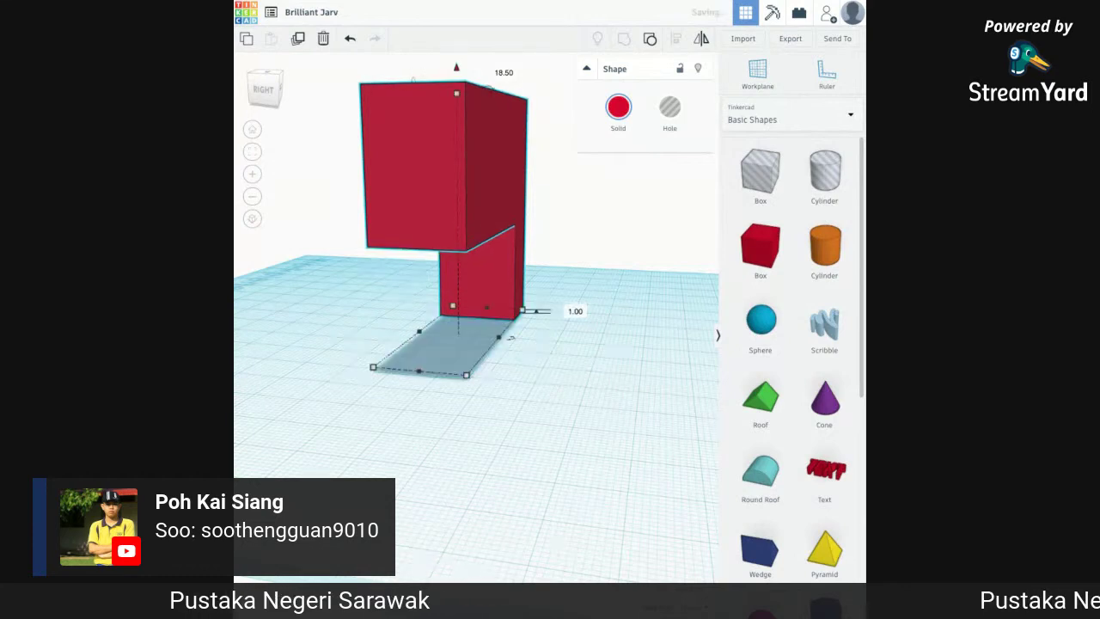
Widen the base of the upright L-shaped solid to about 21.5 mm, with its length at 57 mm.
{"action": "left_click", "coordinate": [548, 228]}
{"action": "left_click", "coordinate": [477, 213]}
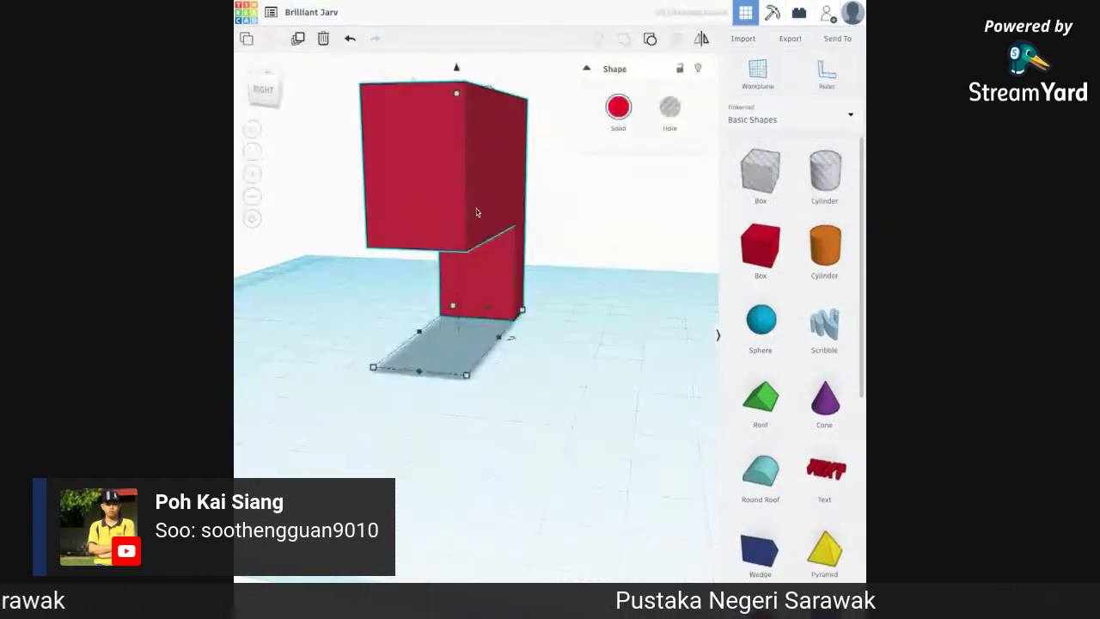
{"action": "left_click_drag", "start_coordinate": [471, 382], "coordinate": [472, 382]}
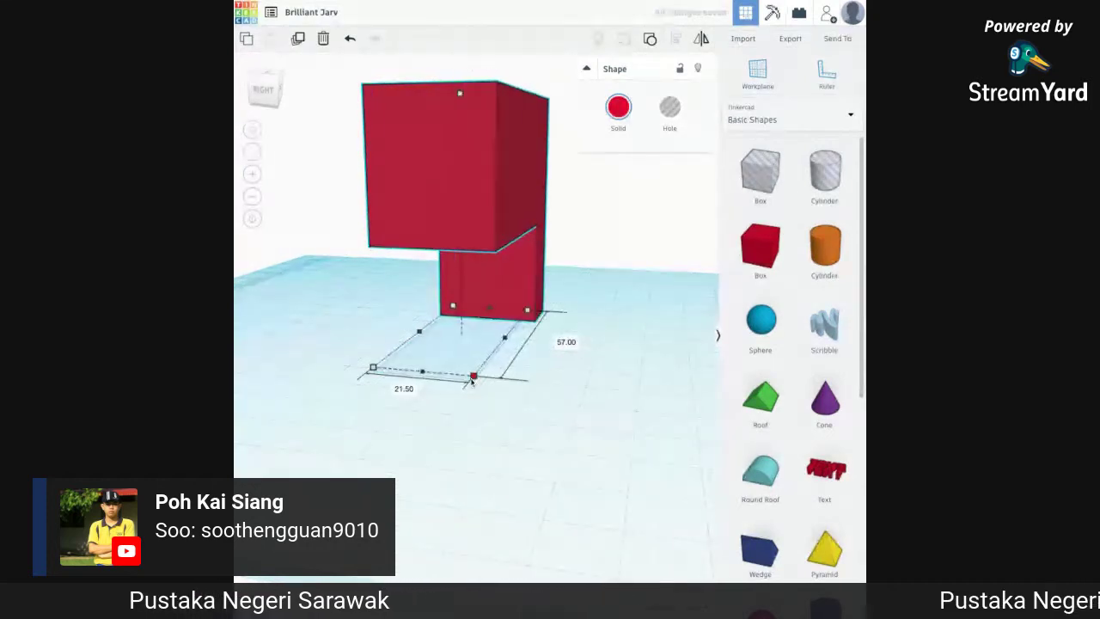
Examine the L-shaped solid from behind, including the underside of its overhang and where its leg meets the workplane.
{"action": "right_click_drag", "start_coordinate": [533, 456], "coordinate": [496, 353]}
{"action": "scroll", "coordinate": [509, 361], "scroll_direction": "up", "scroll_amount": 3}
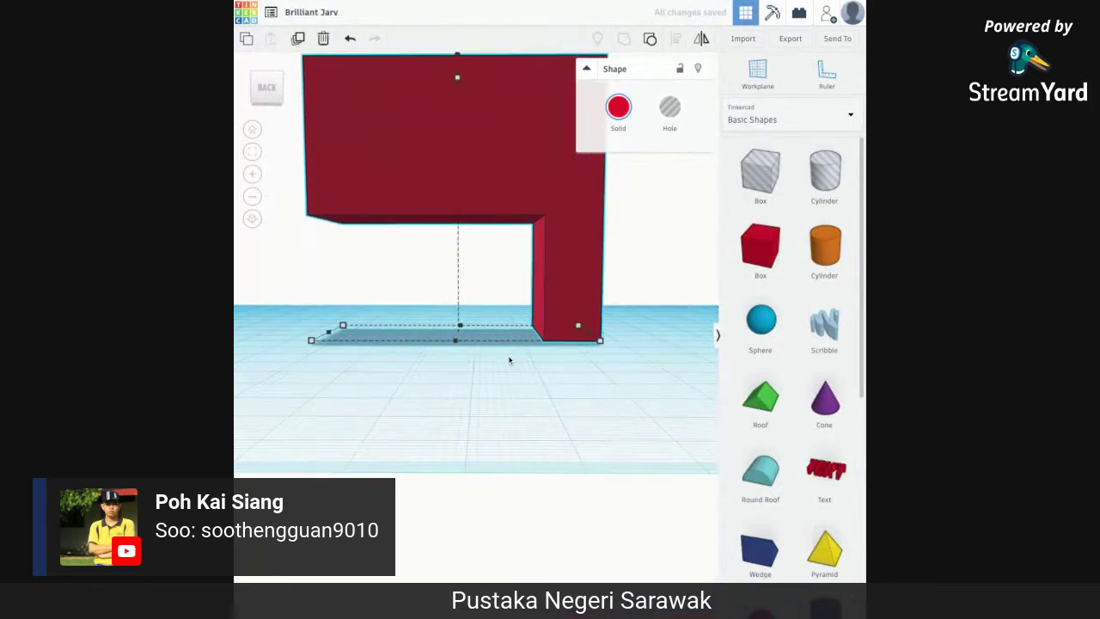
{"action": "left_click", "coordinate": [508, 361]}
{"action": "scroll", "coordinate": [508, 361], "scroll_direction": "down", "scroll_amount": 3}
{"action": "scroll", "coordinate": [509, 361], "scroll_direction": "up", "scroll_amount": 4}
{"action": "scroll", "coordinate": [508, 376], "scroll_direction": "down", "scroll_amount": 5}
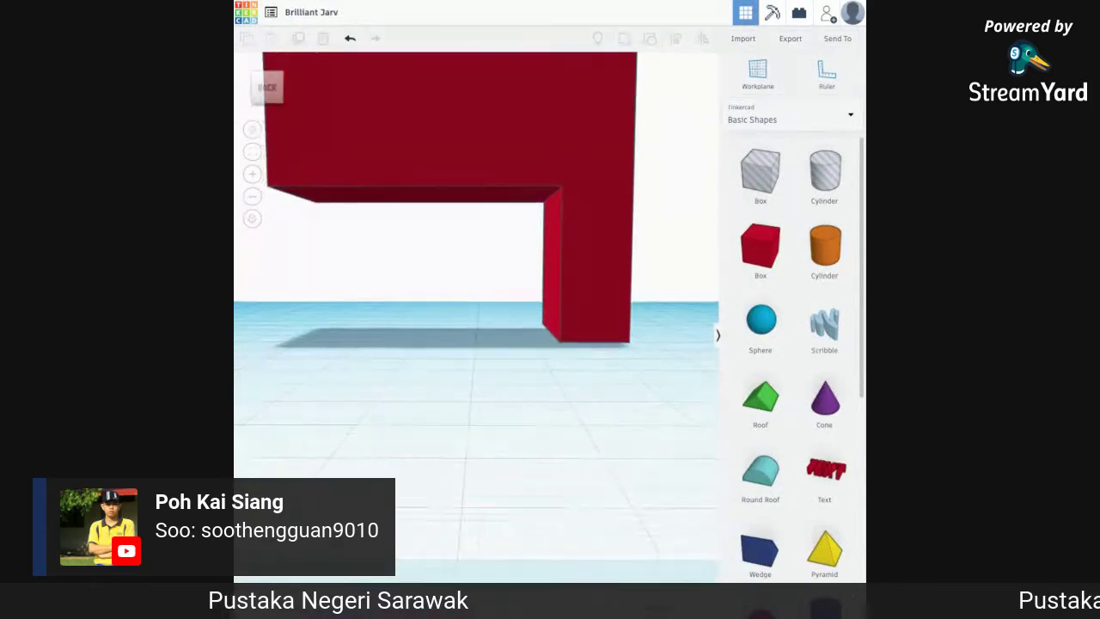
{"action": "right_click_drag", "start_coordinate": [509, 372], "coordinate": [509, 419]}
{"action": "left_click", "coordinate": [489, 221]}
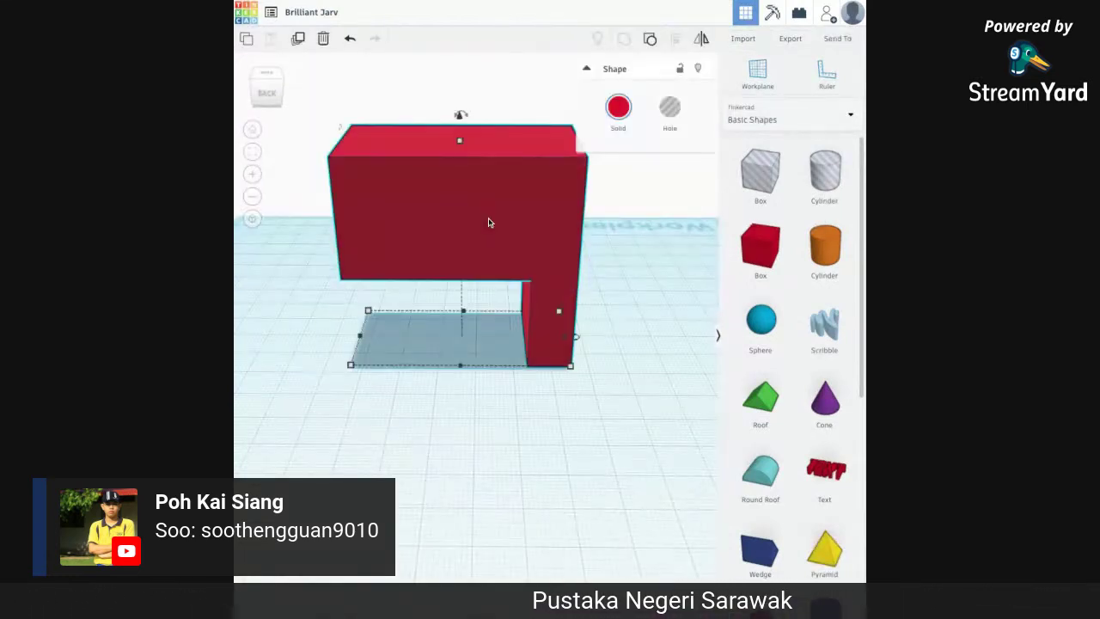
{"action": "left_click_drag", "start_coordinate": [461, 115], "coordinate": [459, 120]}
{"action": "scroll", "coordinate": [459, 121], "scroll_direction": "up", "scroll_amount": 2}
{"action": "scroll", "coordinate": [459, 119], "scroll_direction": "down", "scroll_amount": 4}
{"action": "scroll", "coordinate": [470, 162], "scroll_direction": "down", "scroll_amount": 2}
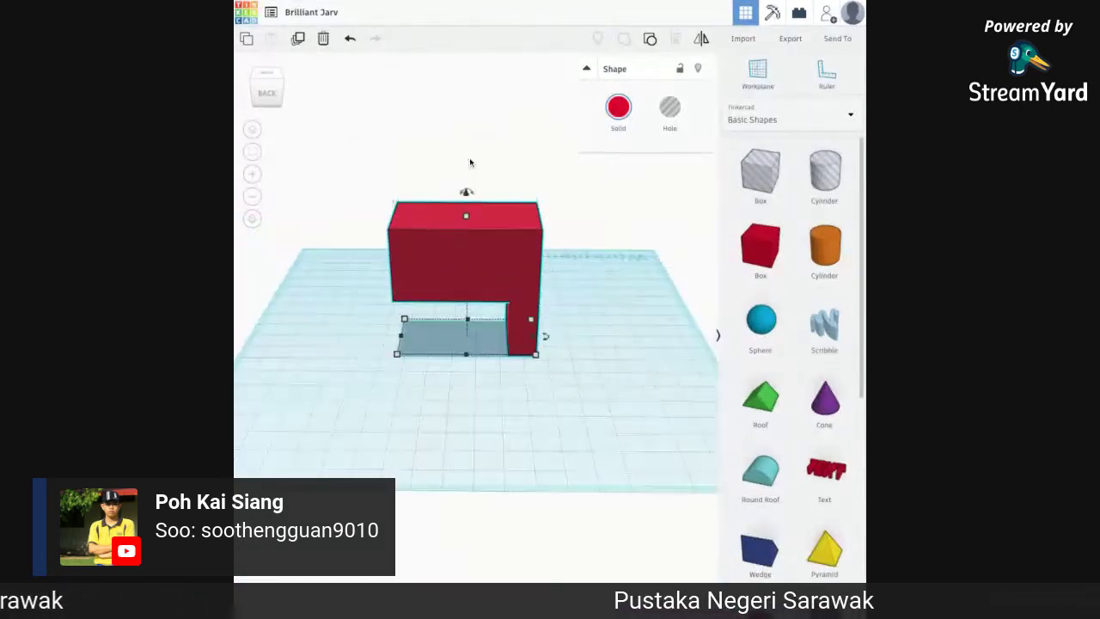